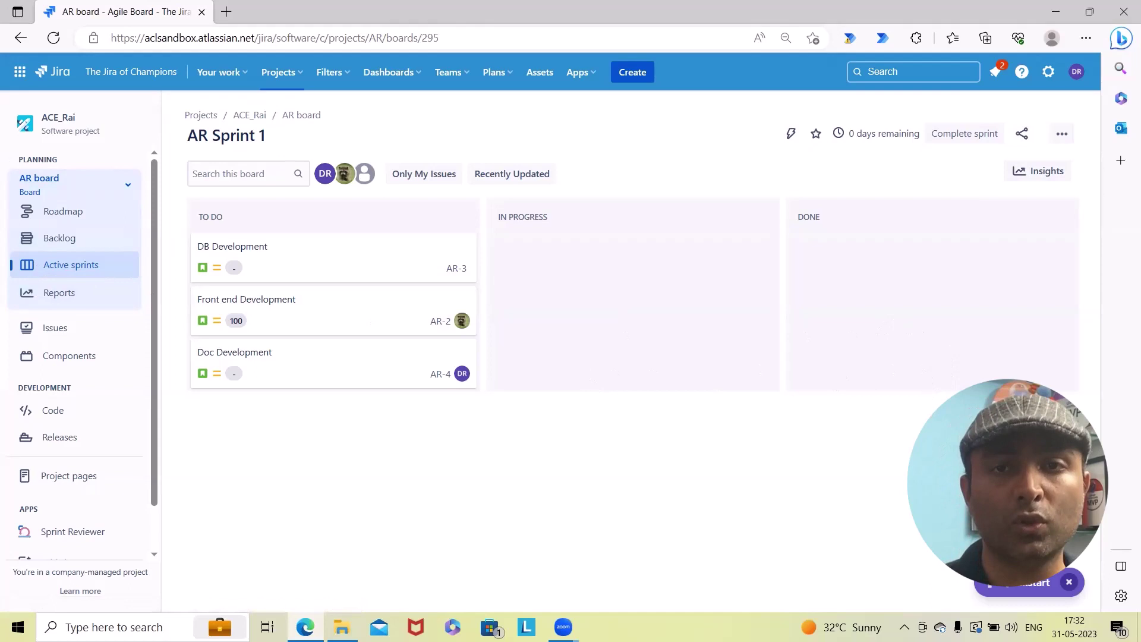
Hide the sprint header above the board, then show it again
click(1061, 135)
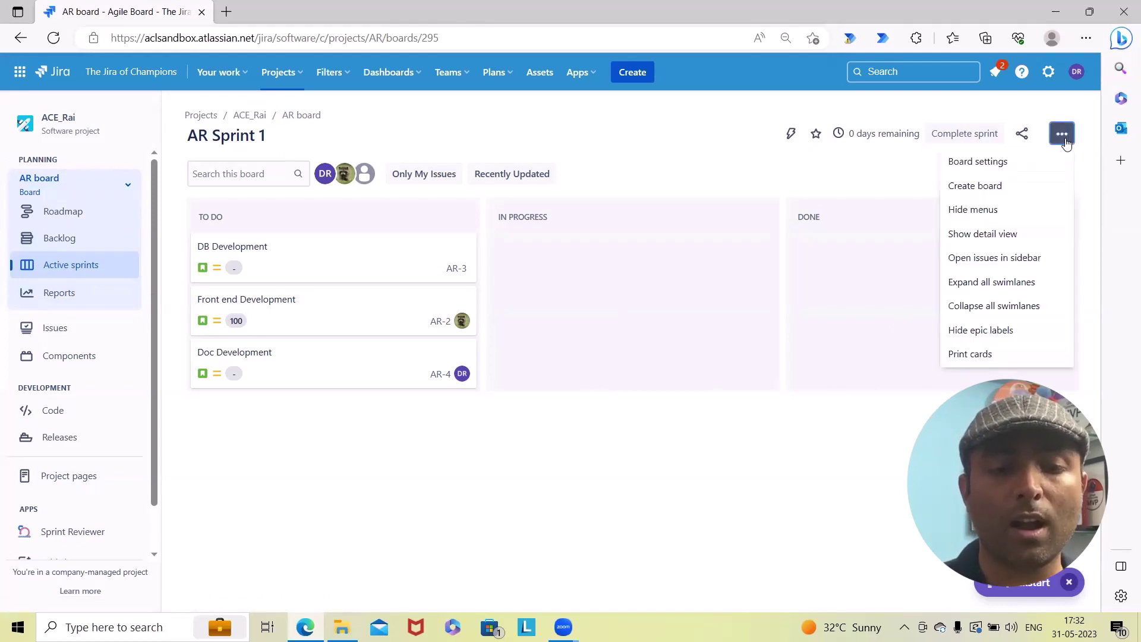
click(968, 211)
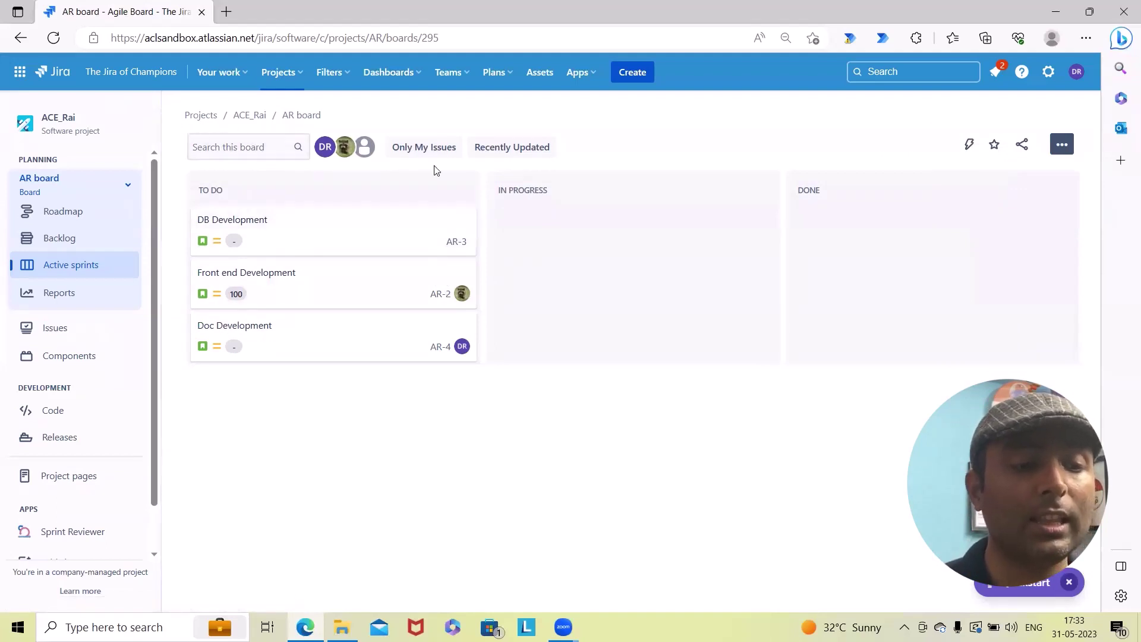
click(1054, 144)
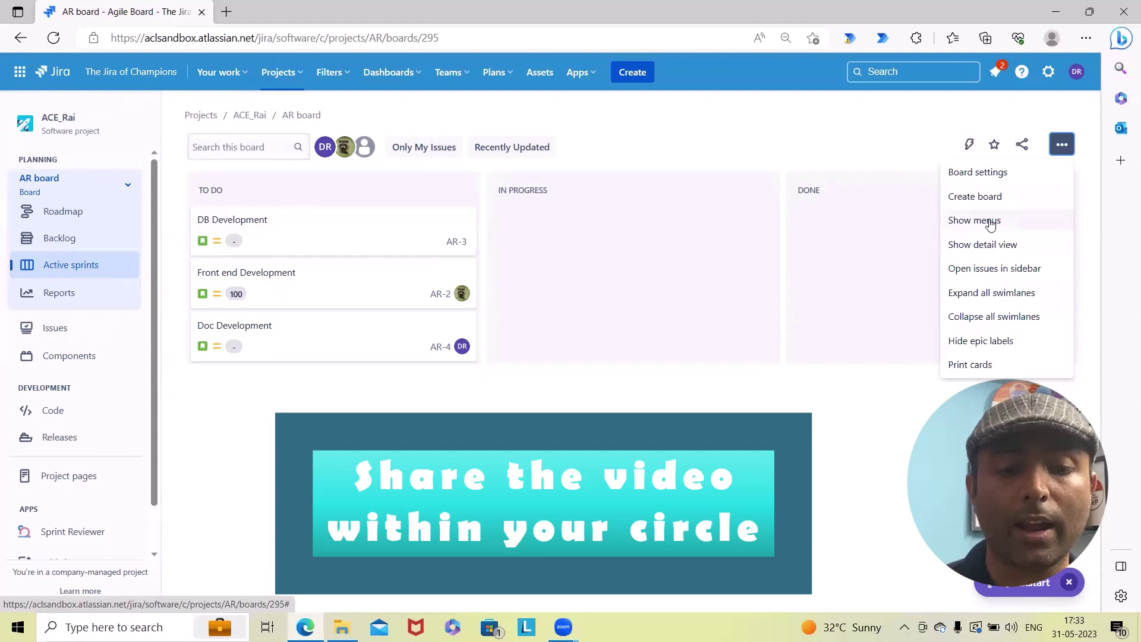
click(987, 221)
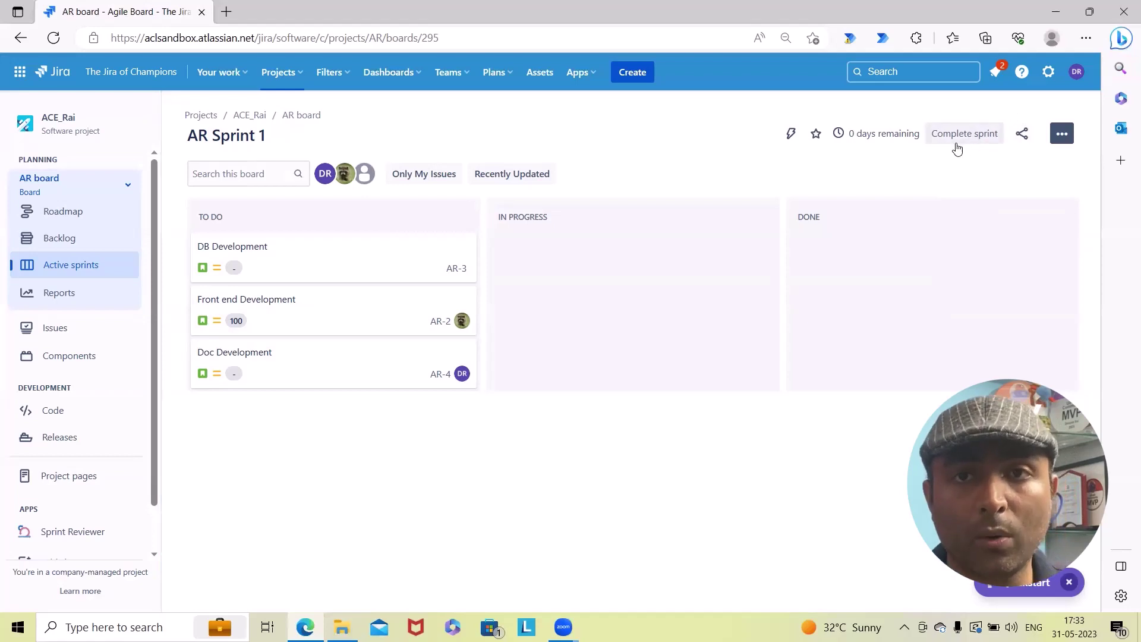
click(1061, 133)
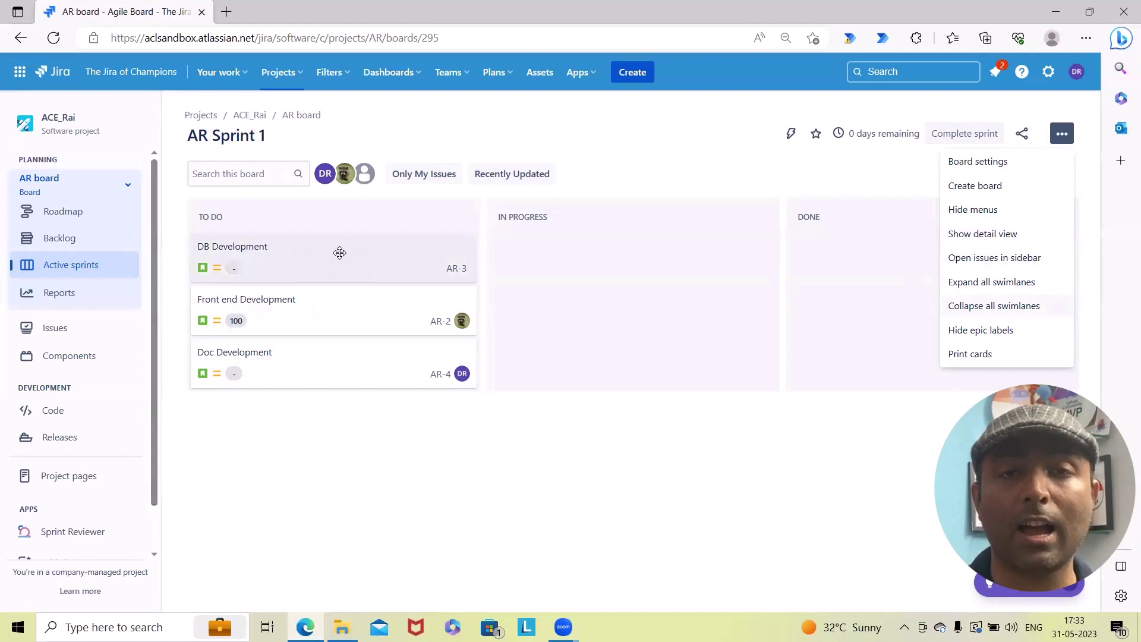
Open DB Development's full details and post the comment 'This is a comment'
click(321, 271)
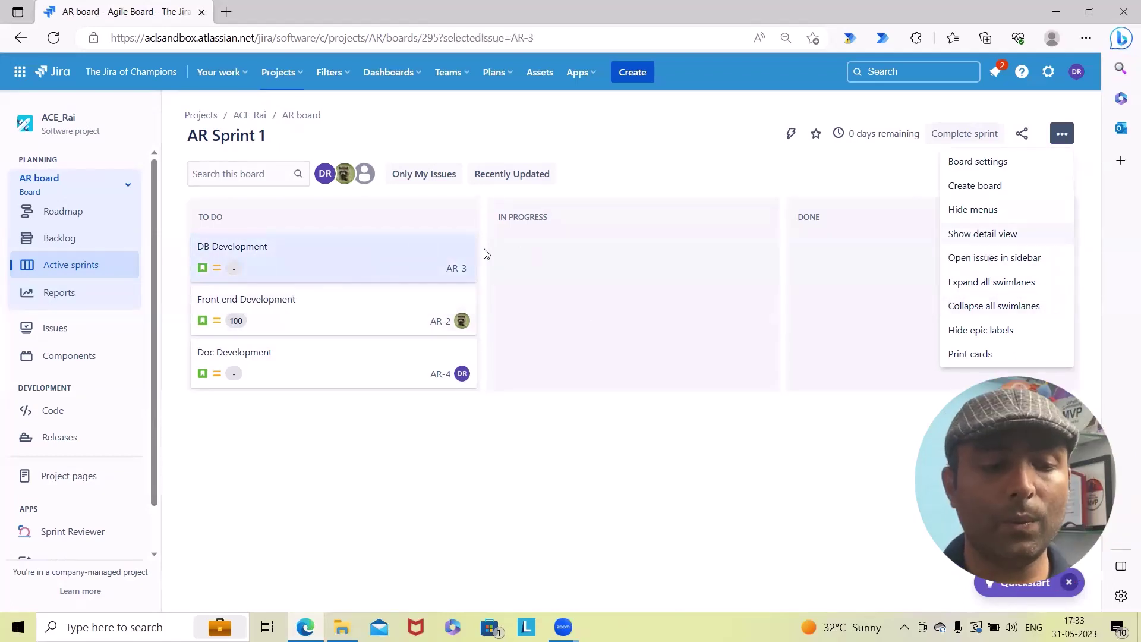
double_click(312, 260)
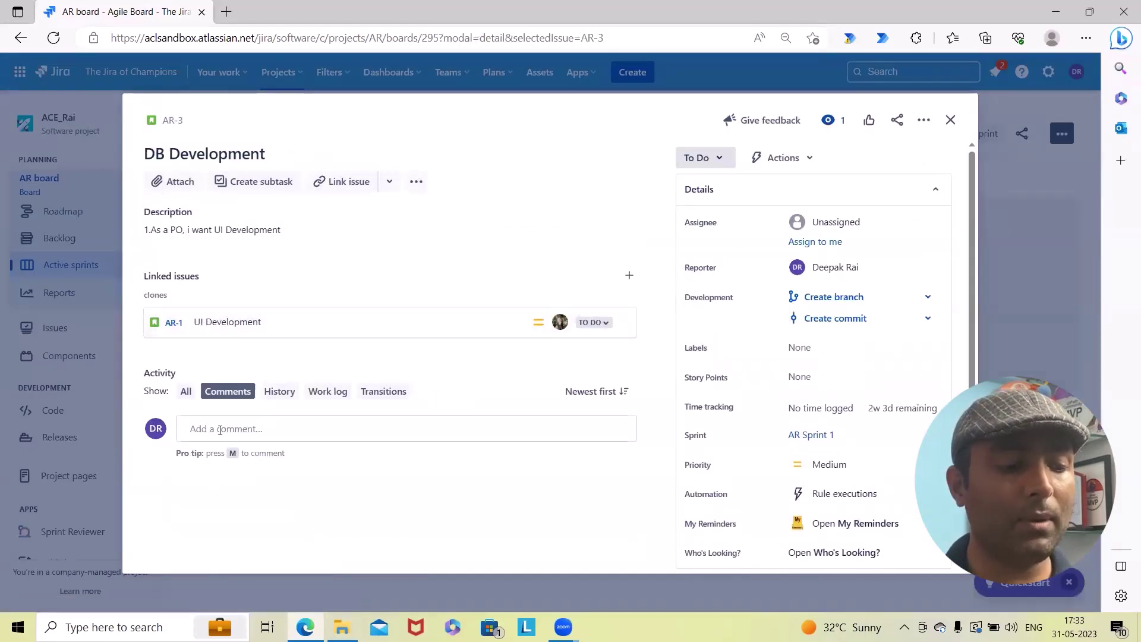
click(289, 239)
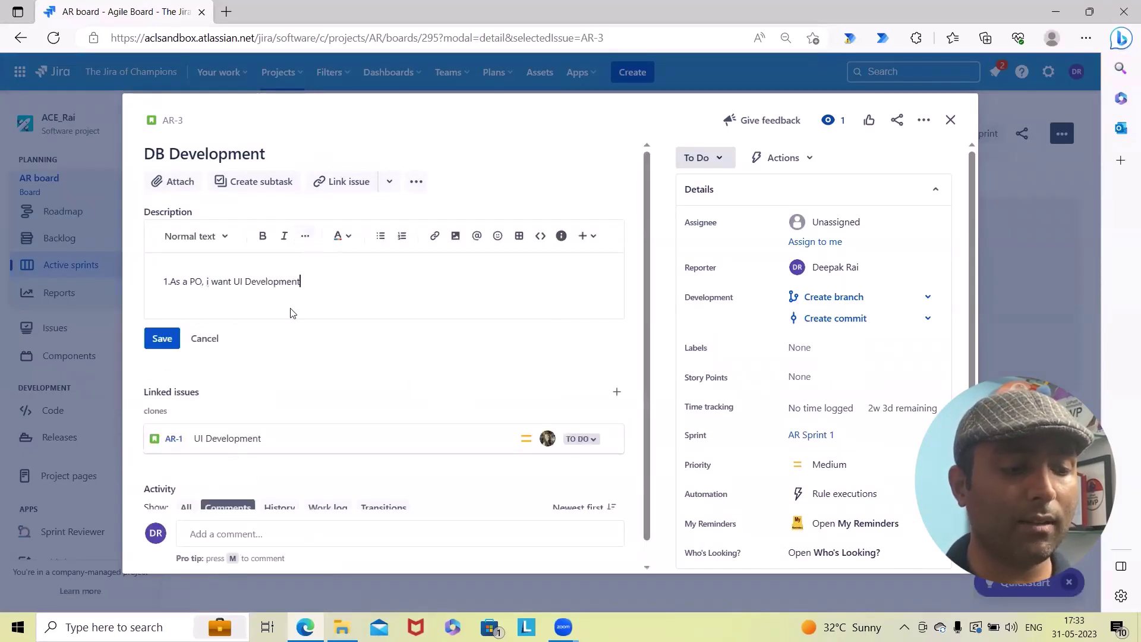
click(238, 523)
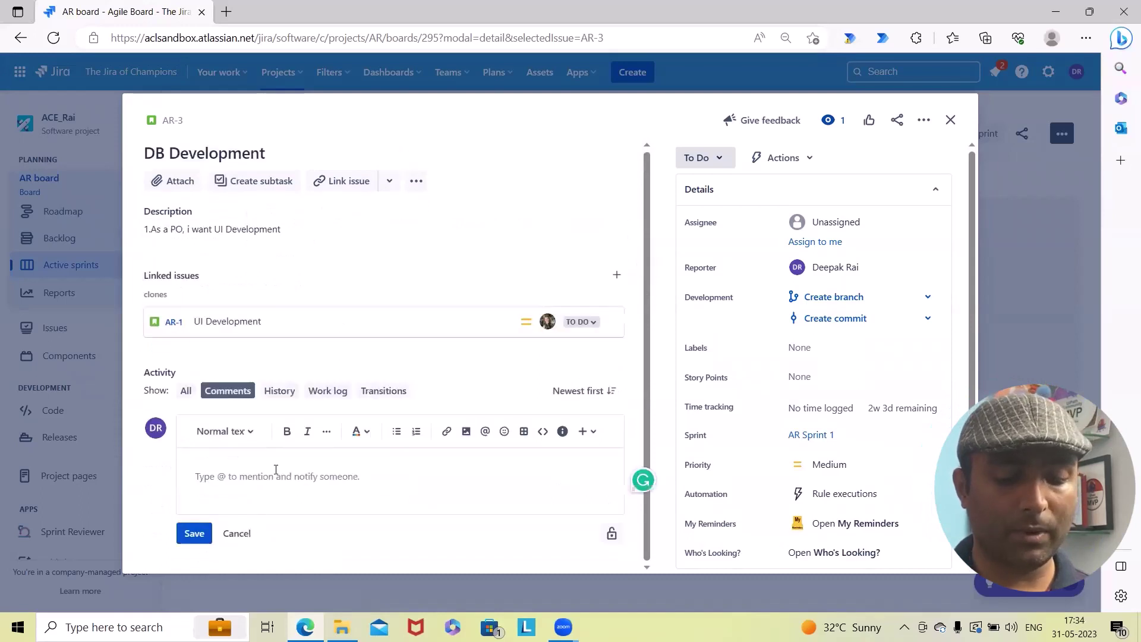
text(This is a comment)
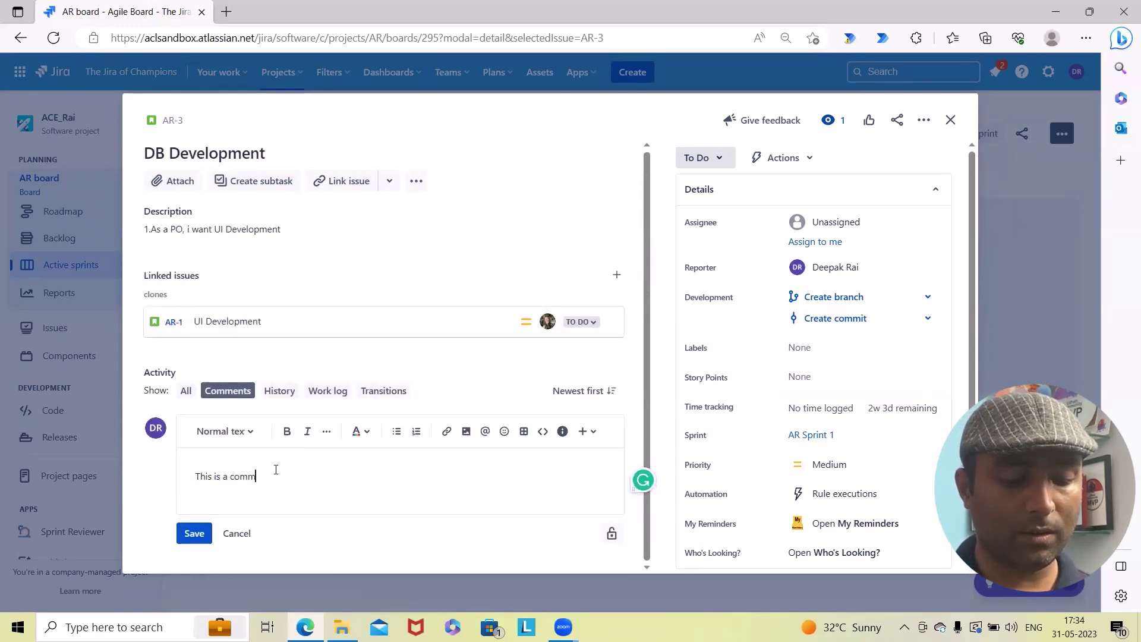
click(193, 533)
Add labels doh and tea, set 3 story points, and close the issue
click(799, 347)
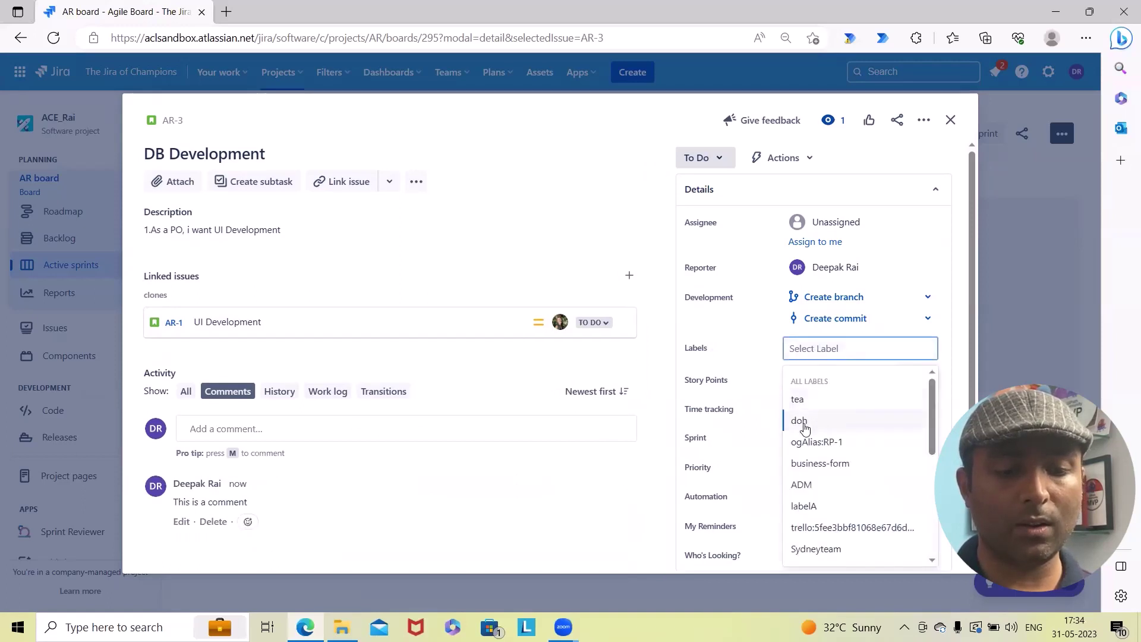
click(802, 421)
click(798, 399)
click(761, 386)
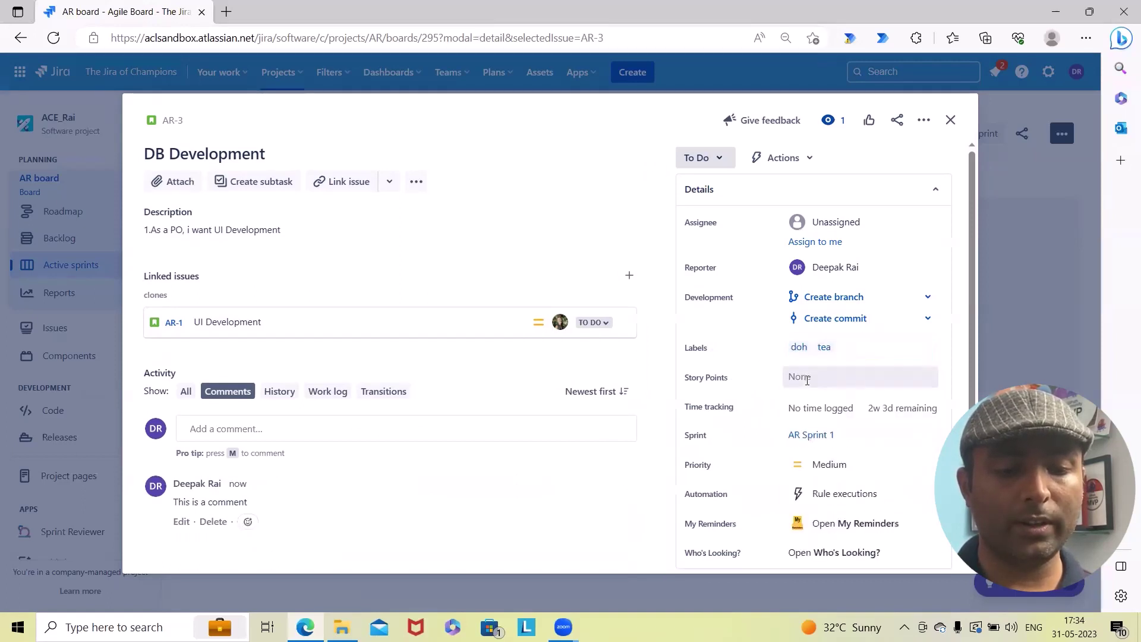
click(809, 380)
text(2)
key(Return)
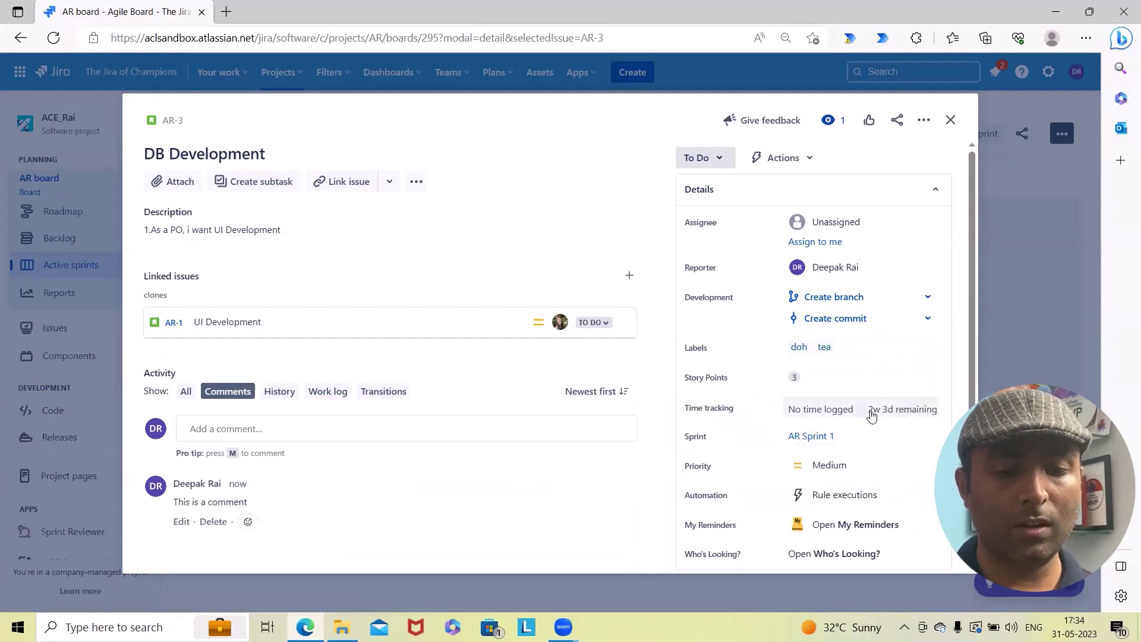
scroll(743, 339, down, 4)
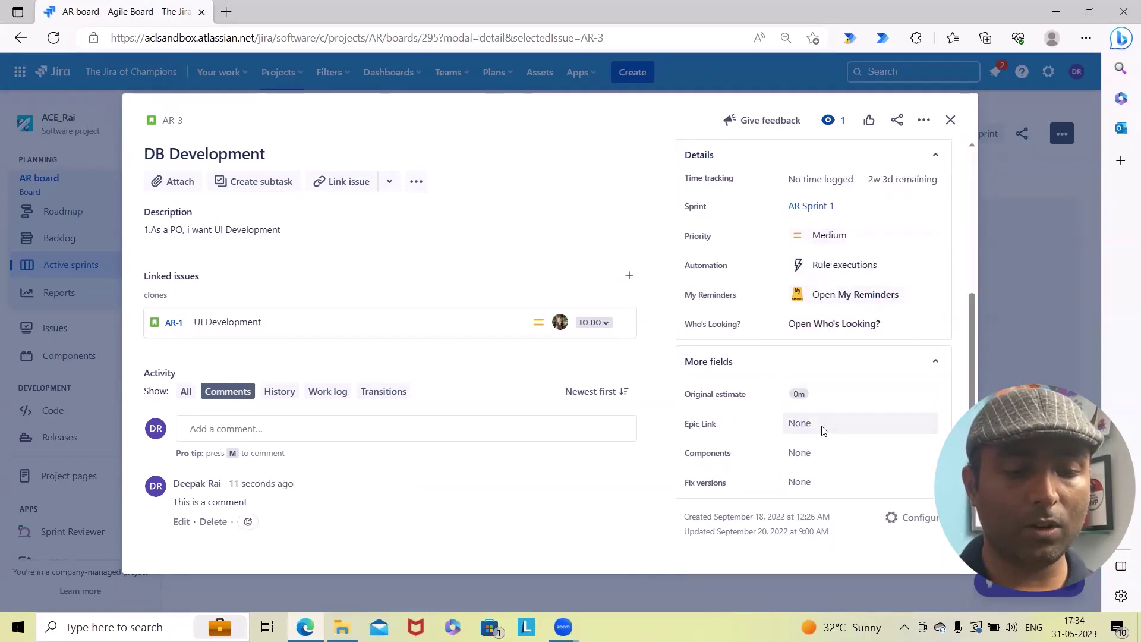
scroll(832, 424, up, 4)
scroll(836, 428, up, 2)
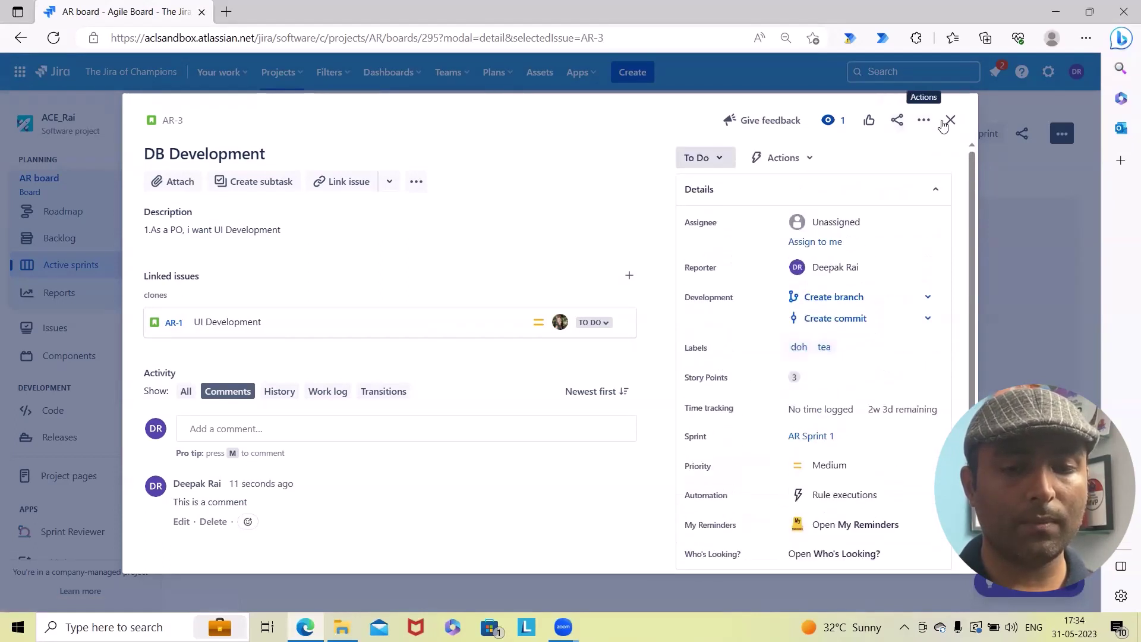
click(950, 120)
Show DB Development in the board's detail view, then close it
click(1062, 133)
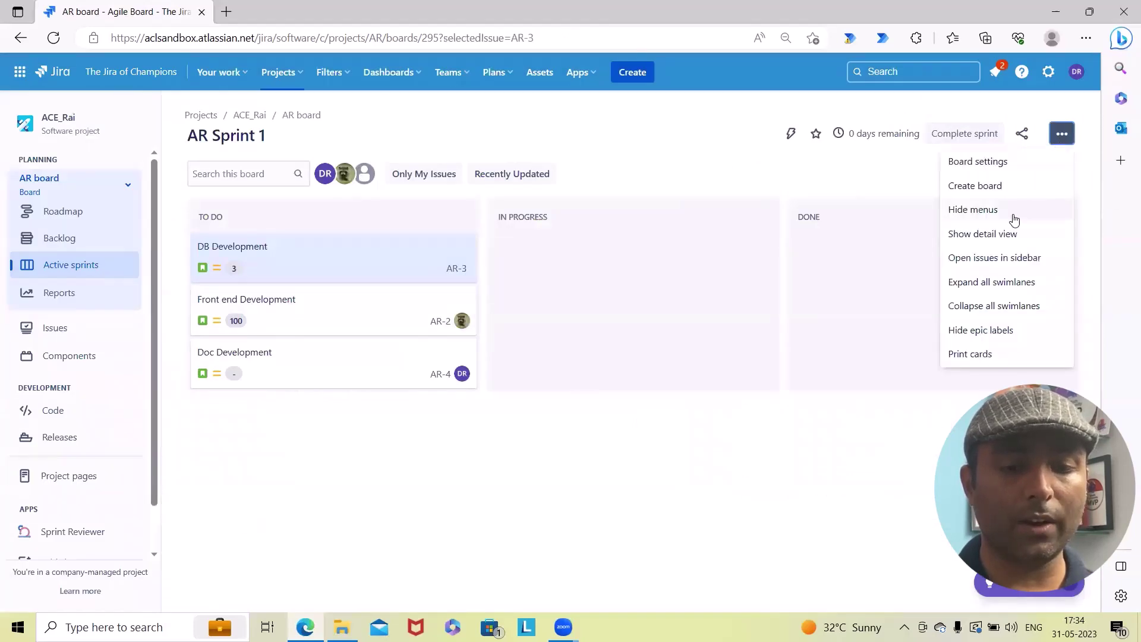
click(995, 235)
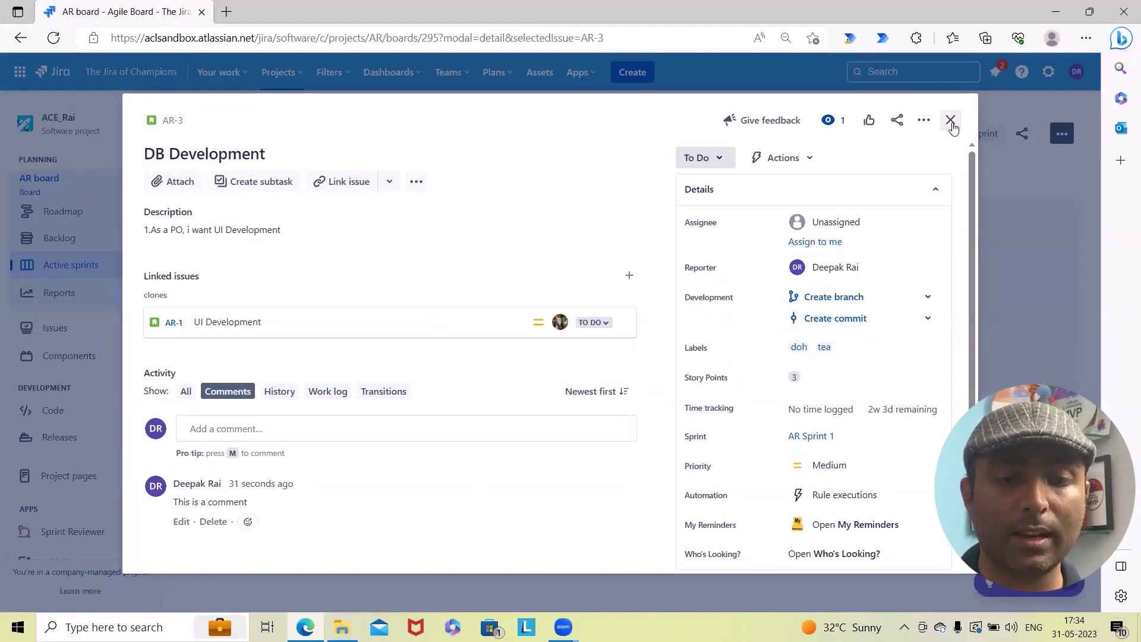
click(950, 119)
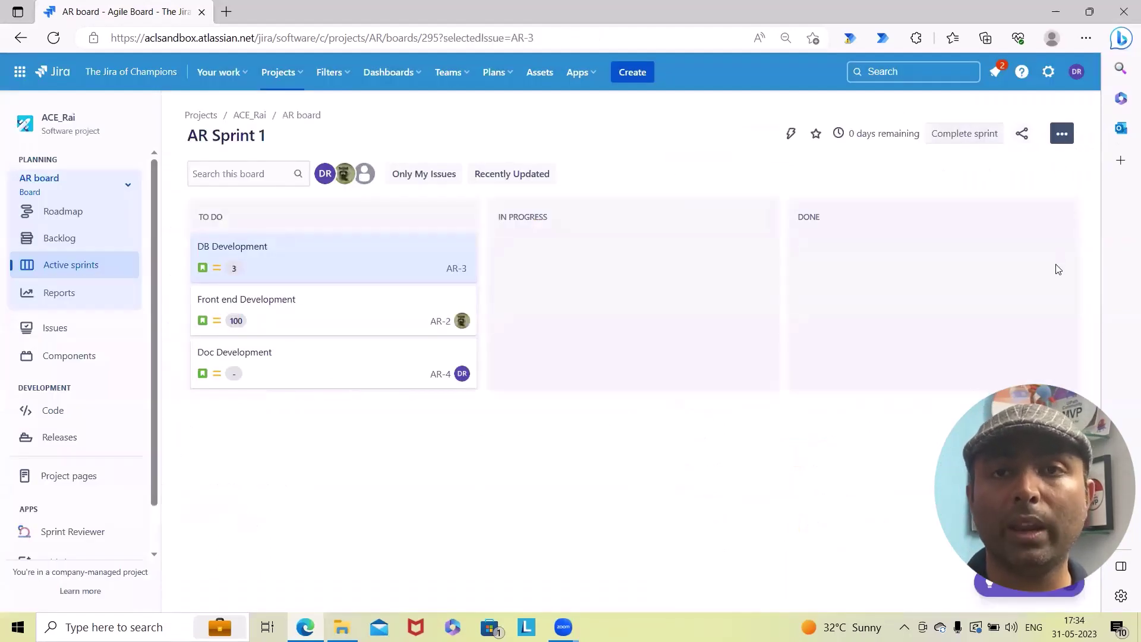
Review Front end Development's details, including through the detail view, then close them
click(384, 322)
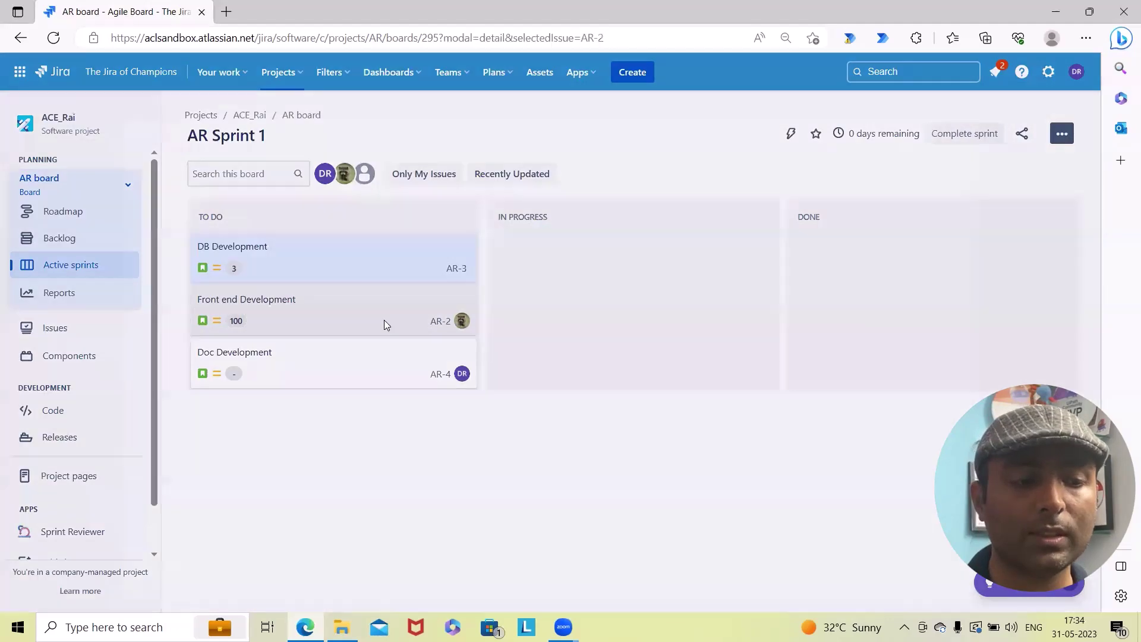
click(950, 120)
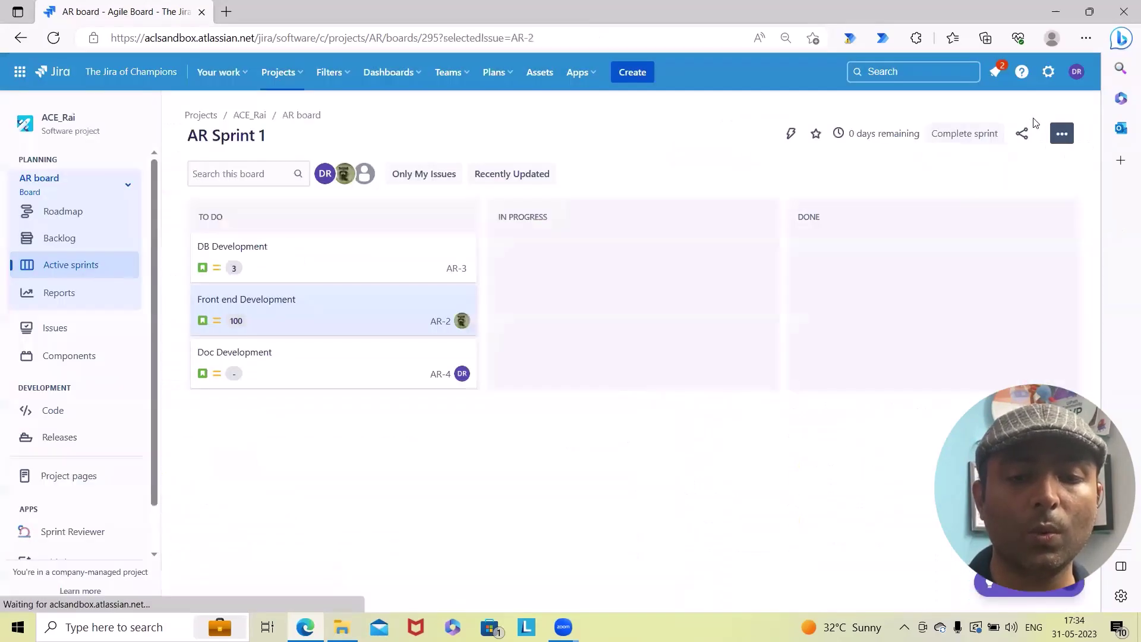
click(1059, 134)
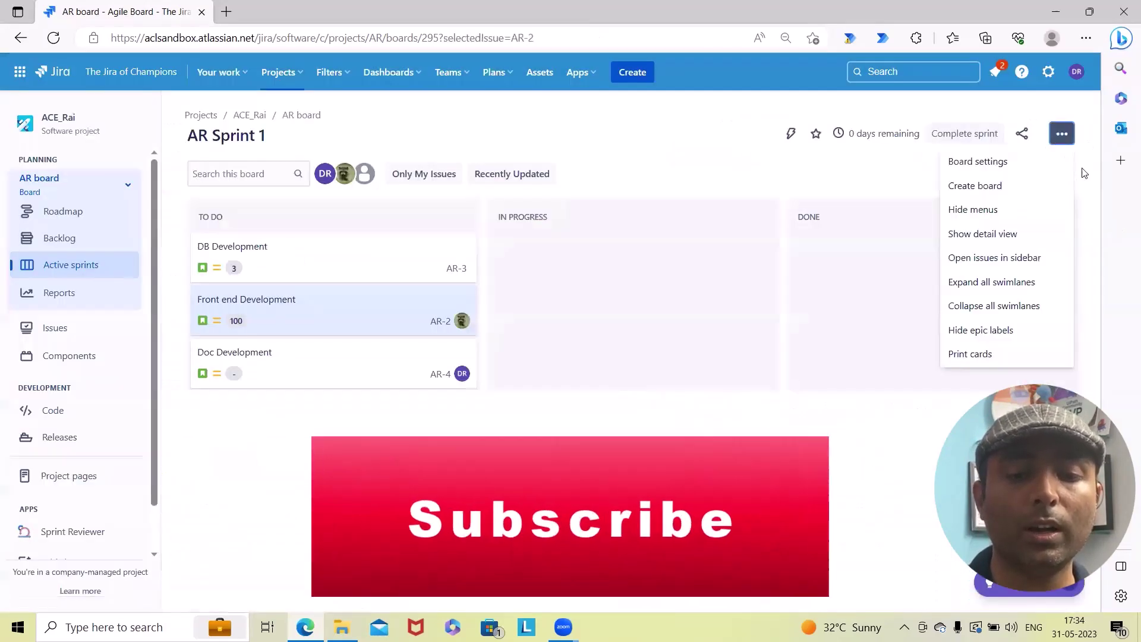
click(1000, 234)
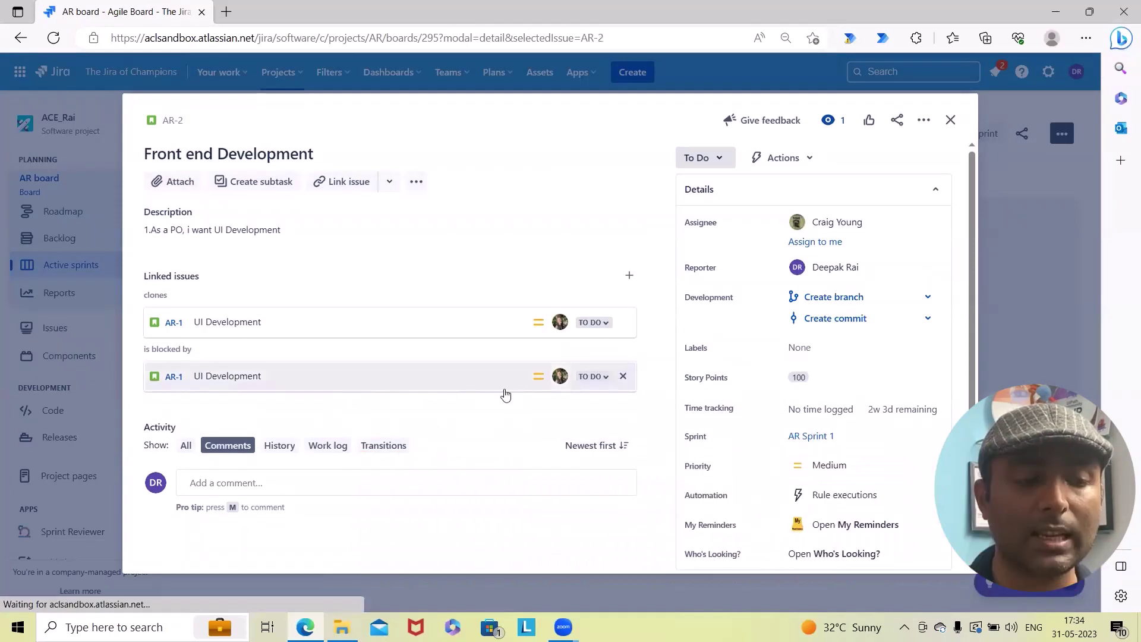
click(950, 119)
click(1059, 134)
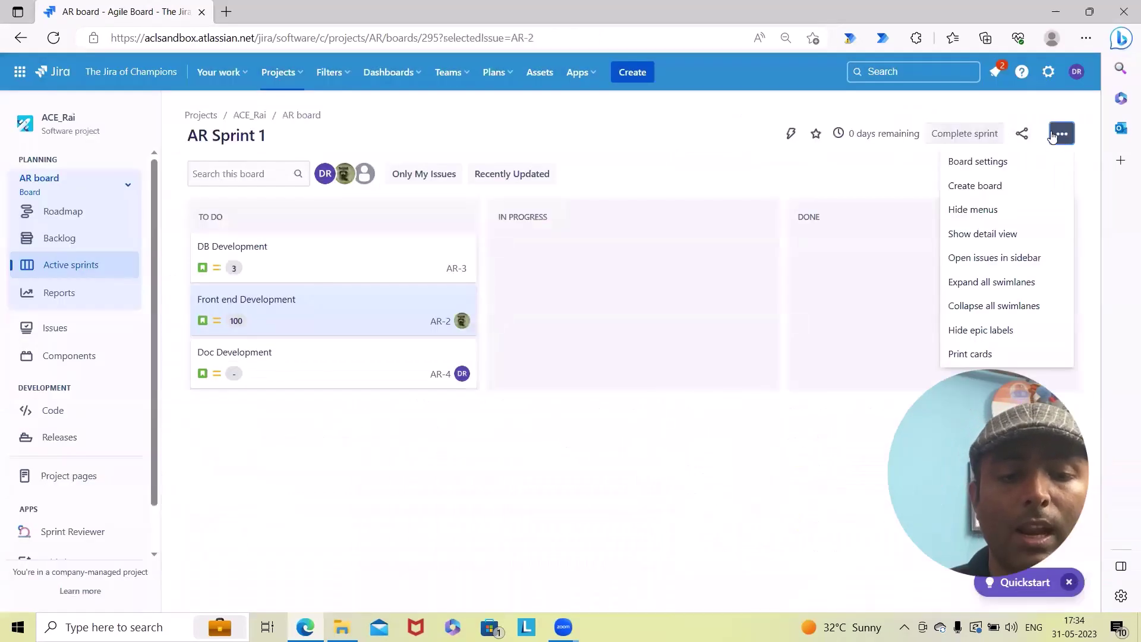
Switch to opening issues in the sidebar, viewing DB Development then Doc Development there
click(1001, 268)
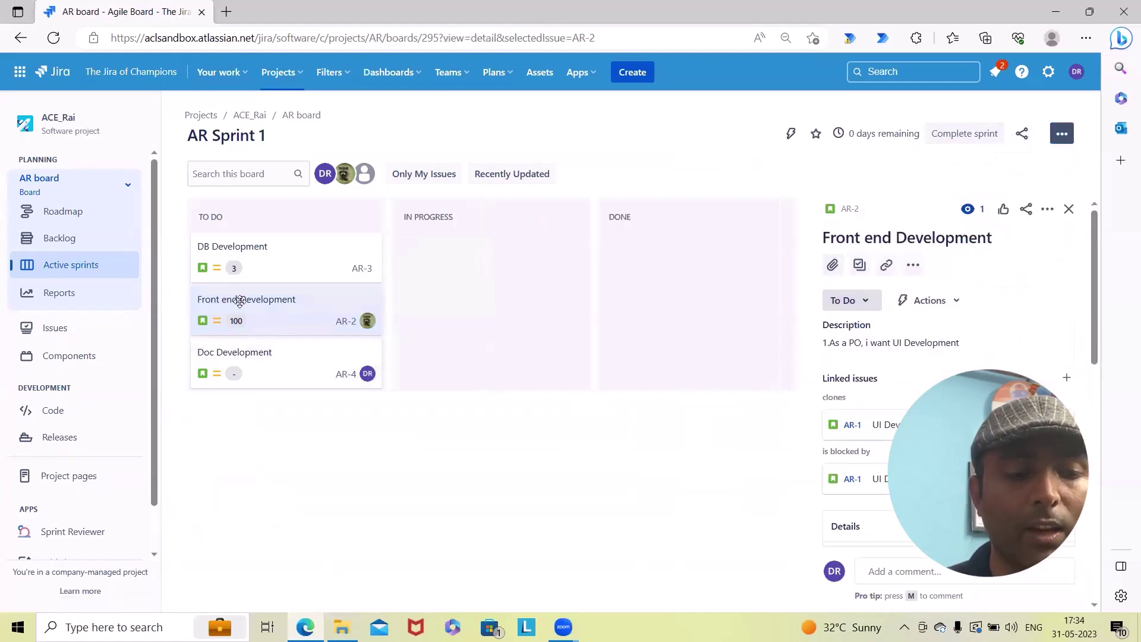
click(247, 264)
click(295, 349)
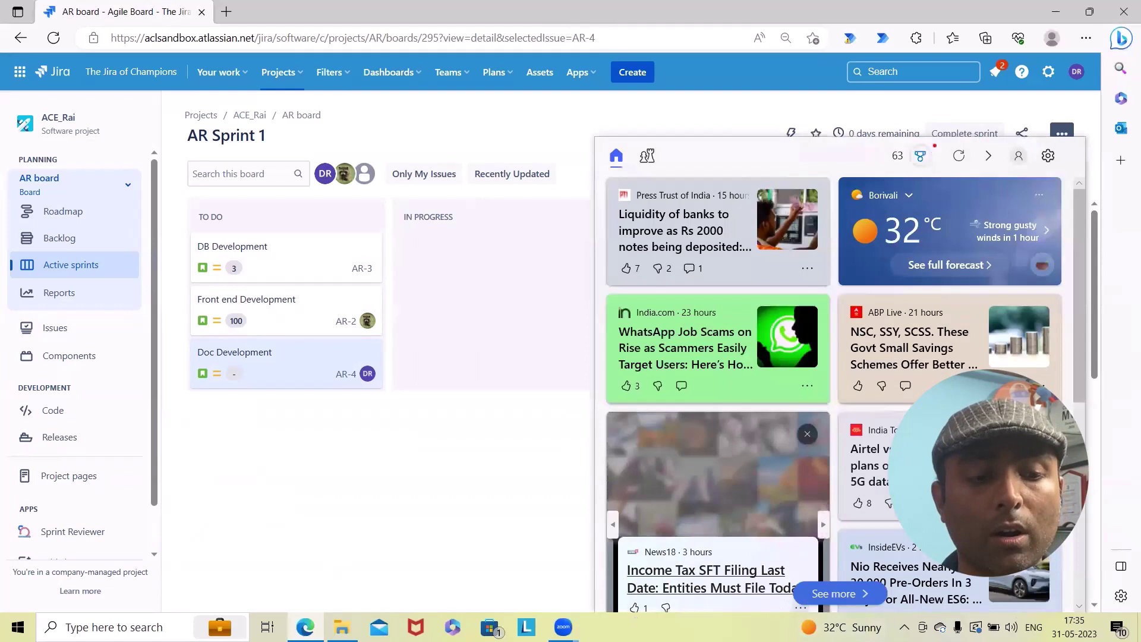
click(1063, 135)
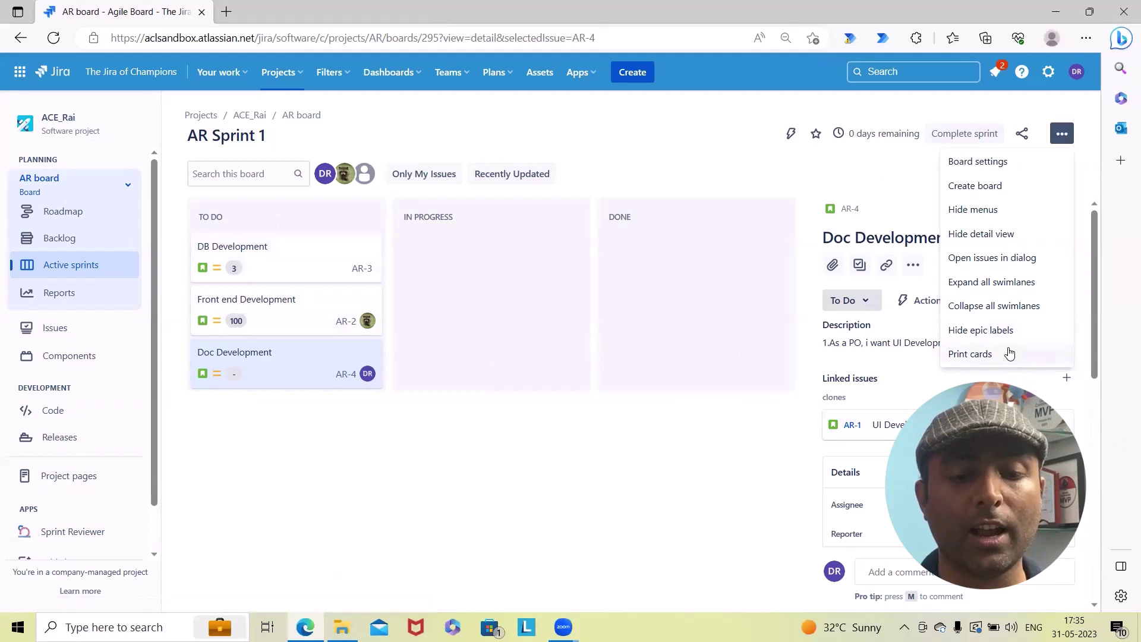
Open the print-cards page for AR-3, AR-2 and AR-4 in a new tab
click(991, 363)
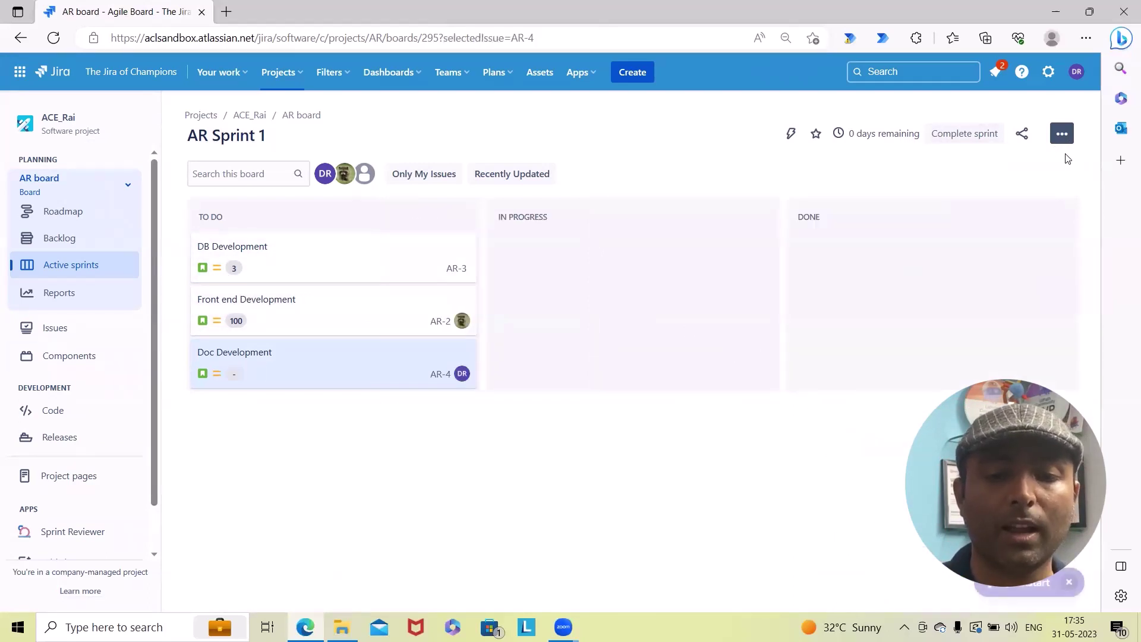
click(1061, 134)
click(987, 355)
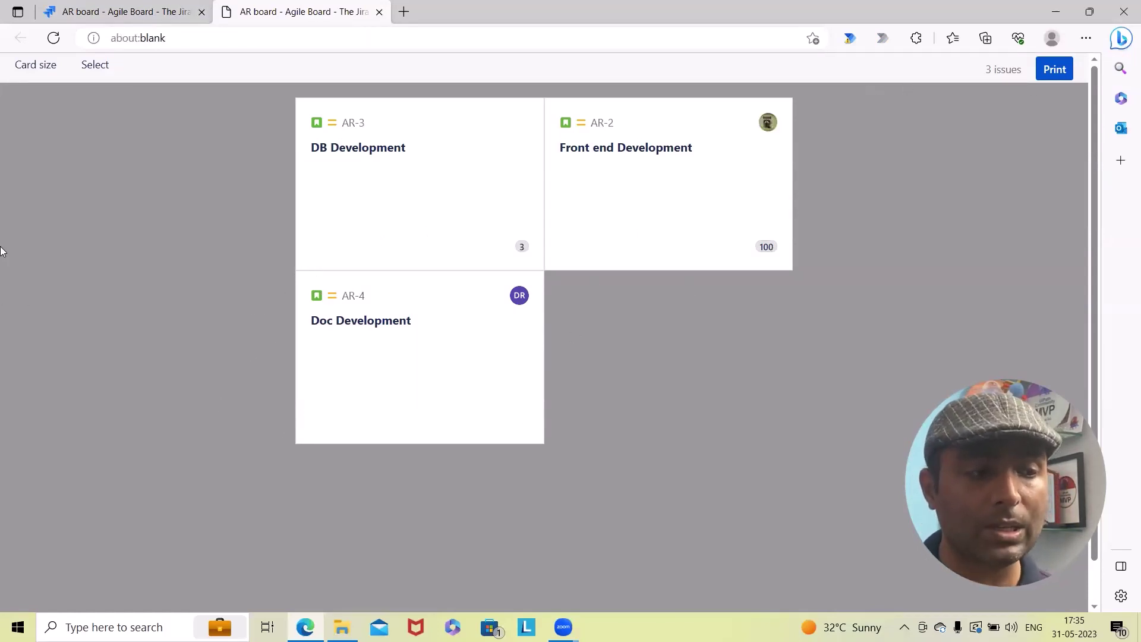
Preview the three cards with Microsoft Print to PDF, then cancel and return to the board
click(1051, 72)
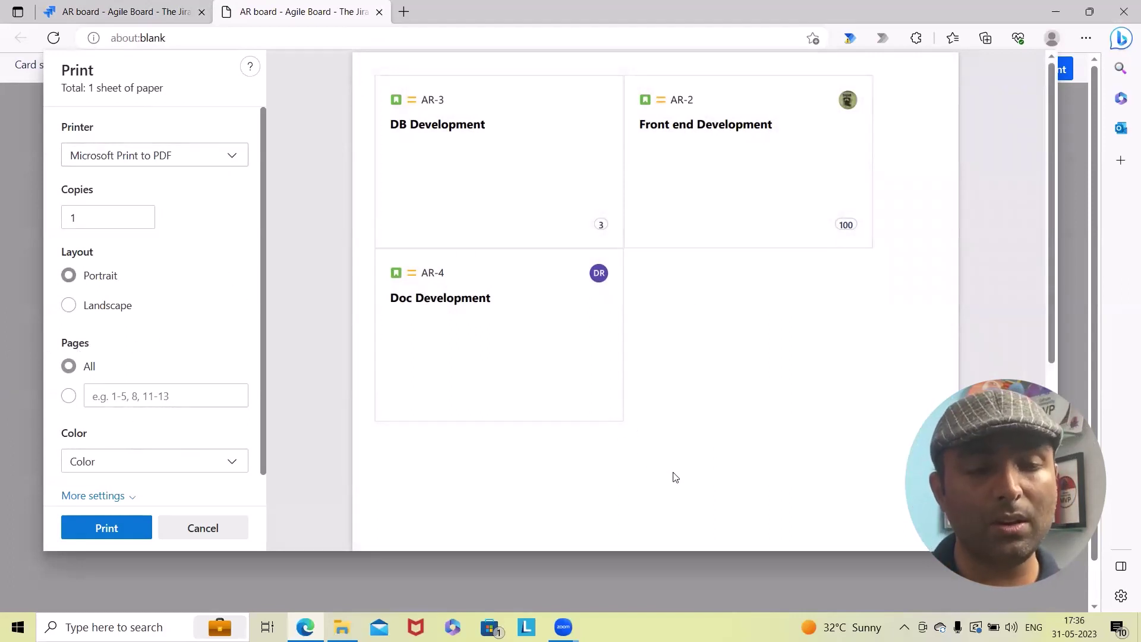
scroll(446, 265, down, 5)
scroll(443, 357, up, 4)
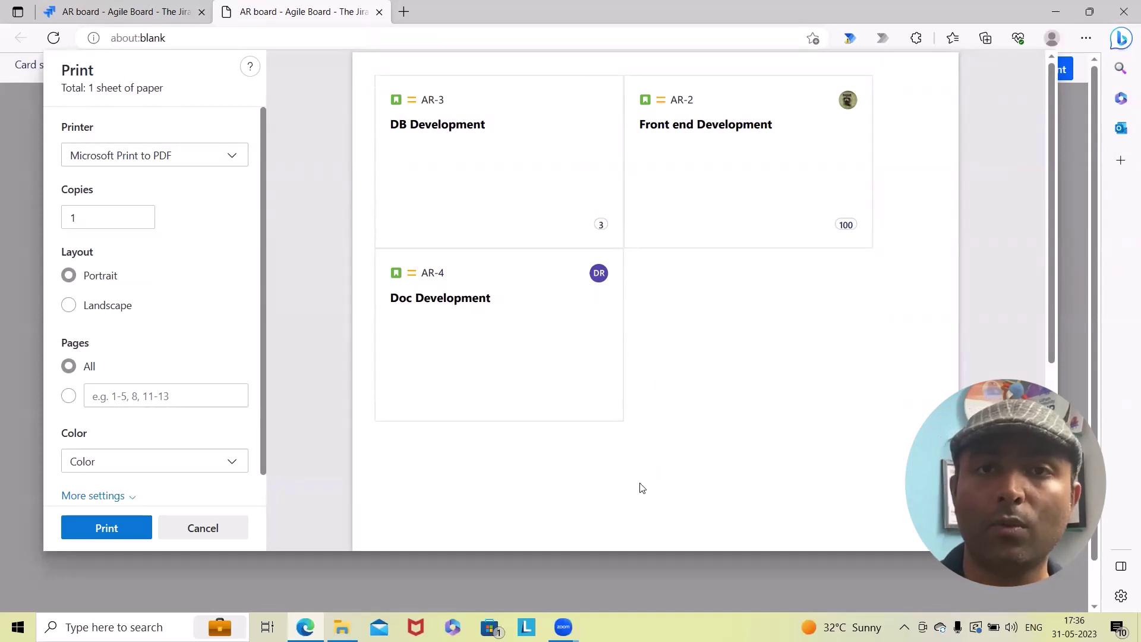
scroll(764, 268, down, 5)
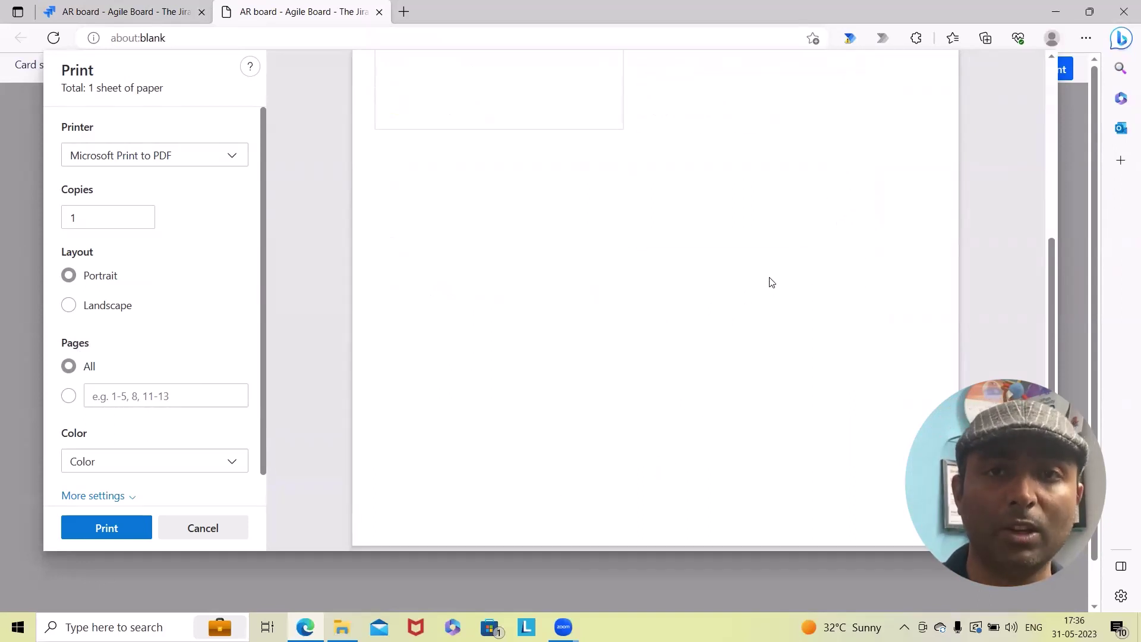
scroll(771, 282, up, 5)
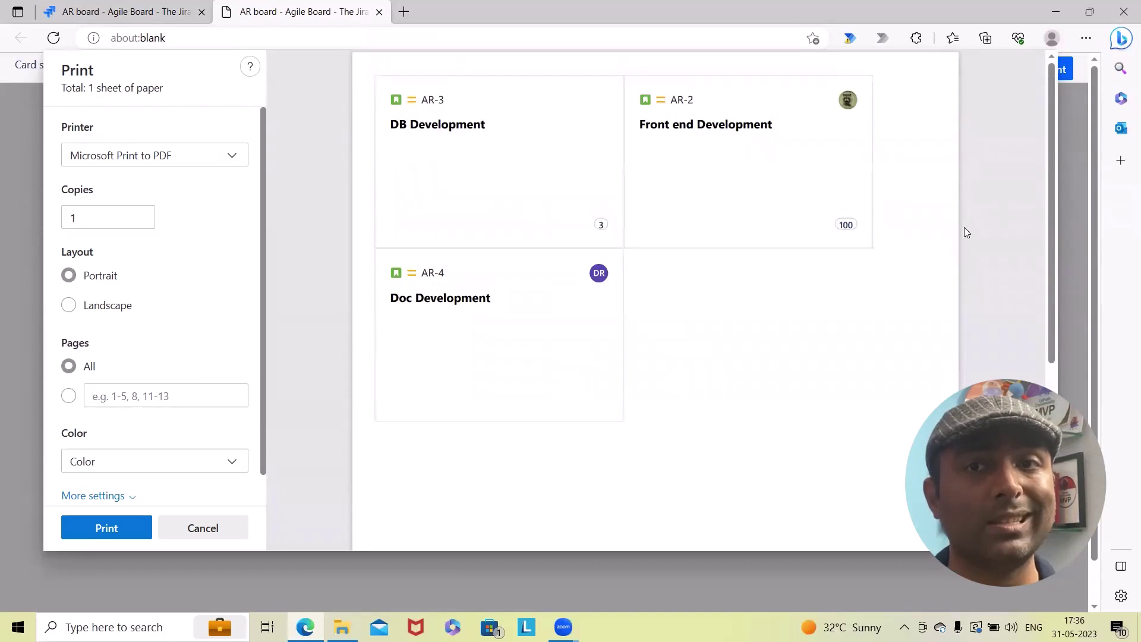
key(Escape)
click(1063, 138)
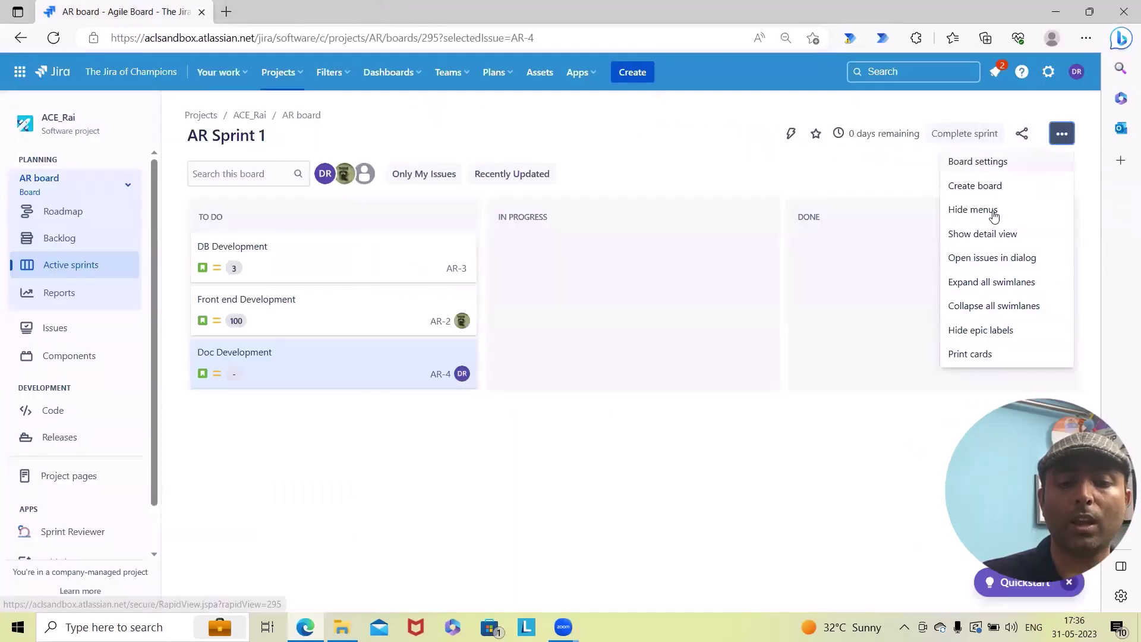